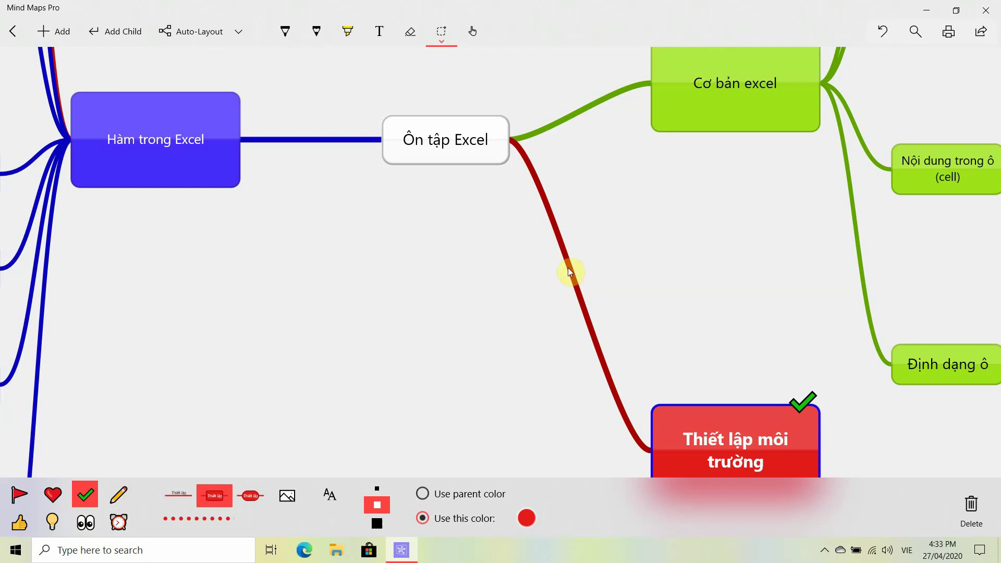
- Pan to the 'Cơ bản excel' node and mark it with the eyes icon
mouse_move(635, 212)
left_mouse_down()
mouse_move(552, 337)
mouse_move(449, 372)
mouse_move(321, 382)
mouse_move(384, 380)
left_mouse_up()
left_click(536, 215)
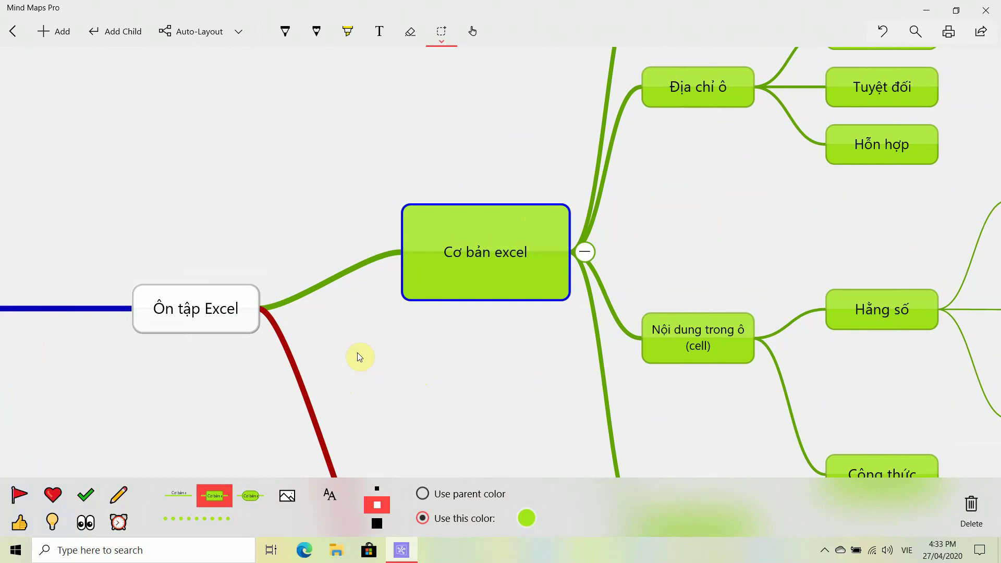
left_click(85, 522)
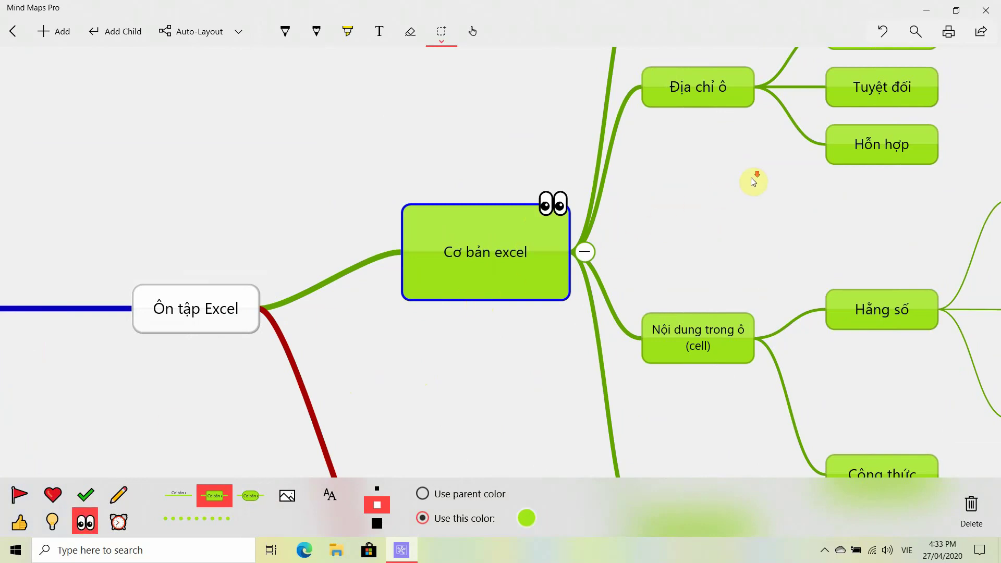
- Zoom out and recentre the map so all 'Cơ bản excel' child topics are visible
scroll(753, 181, "down", 3)
mouse_move(771, 168)
left_mouse_down()
mouse_move(554, 275)
mouse_move(436, 195)
left_mouse_up()
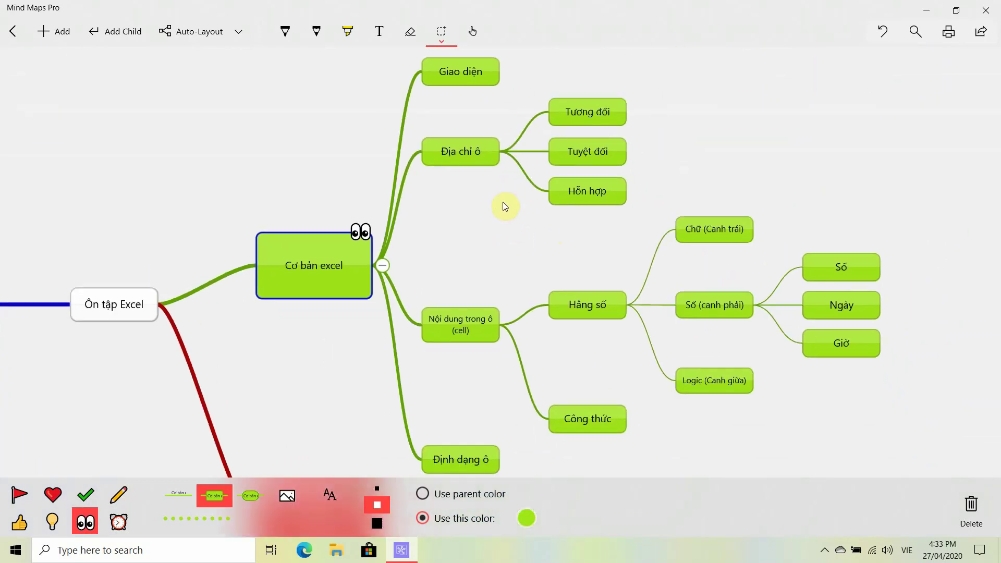
left_click(788, 123)
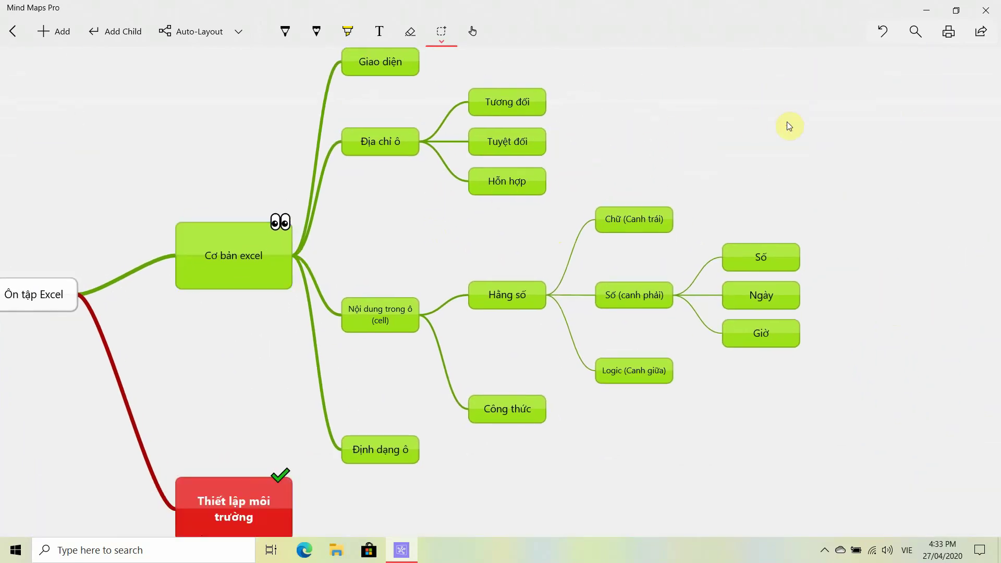
left_click_drag(710, 129, 698, 143)
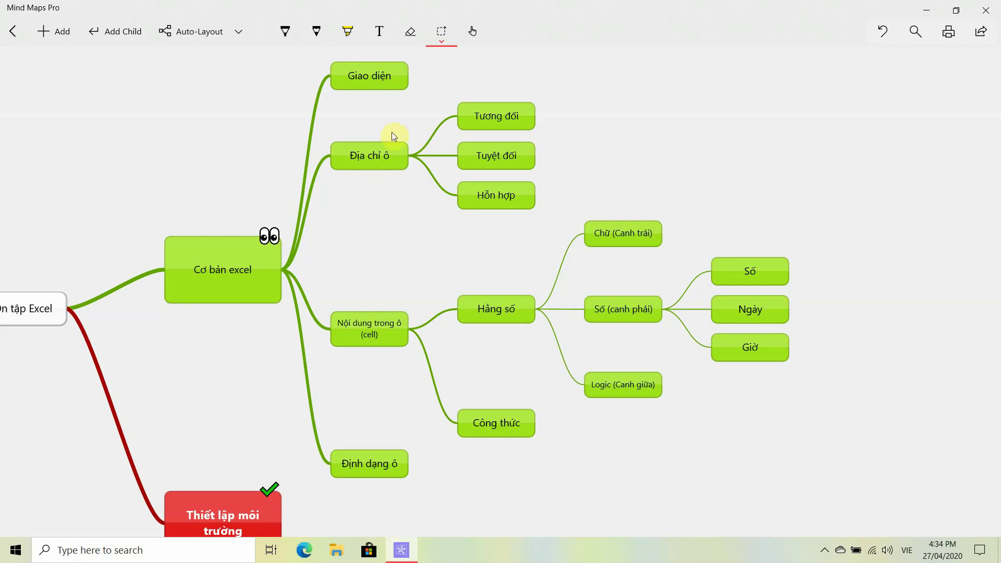
- Give the 'Giao diện' subtopic an eyes marker, then deselect it
left_click(400, 94)
left_click(395, 83)
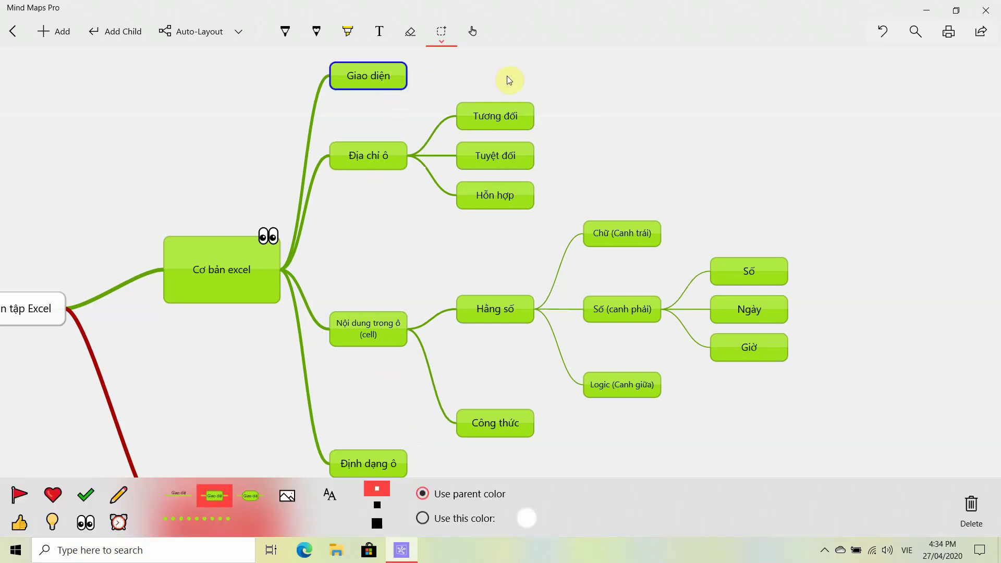
left_click(86, 522)
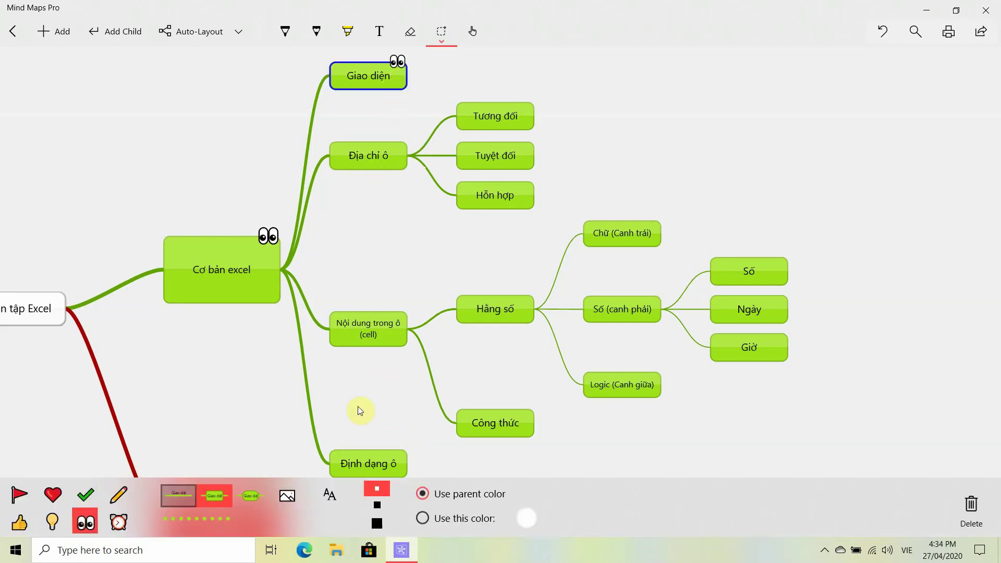
left_click(724, 183)
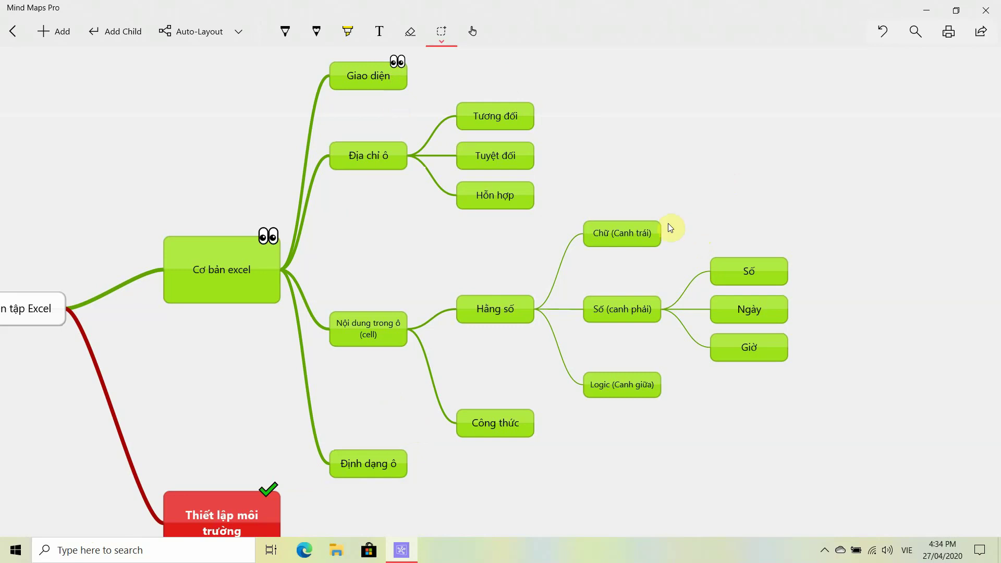
- Open the Start menu and search for 'excel'
left_click(16, 551)
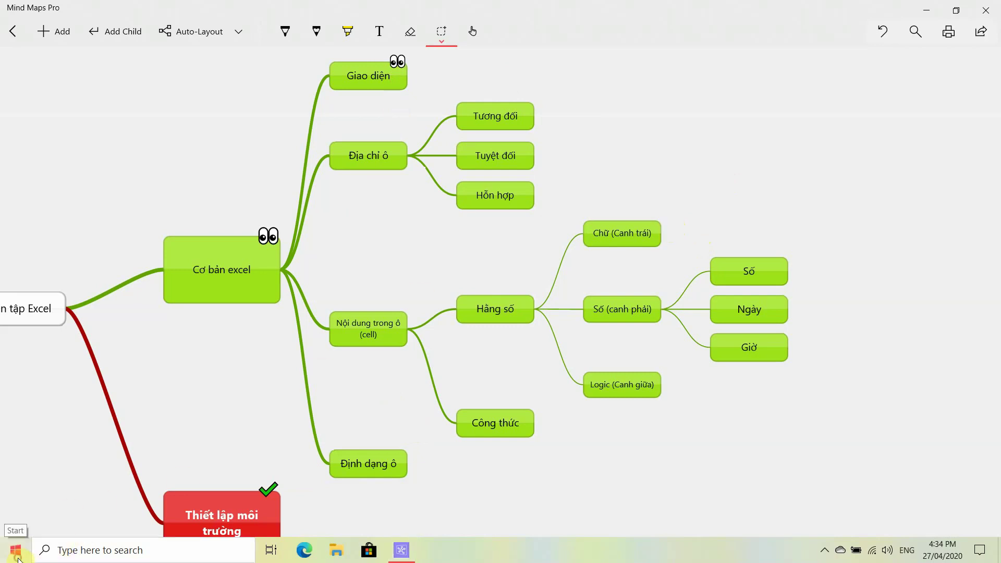
left_click(17, 557)
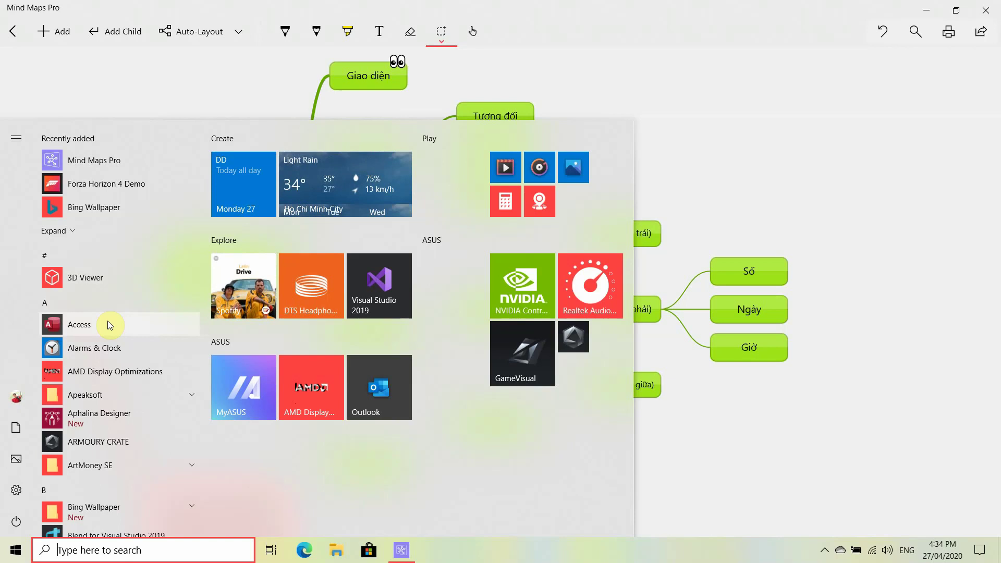
left_click(89, 554)
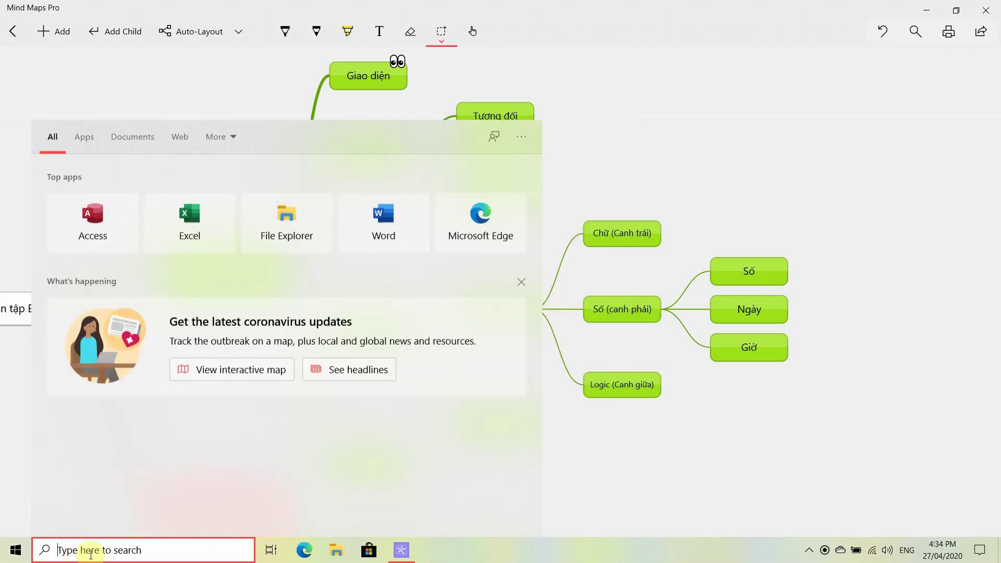
type("exce")
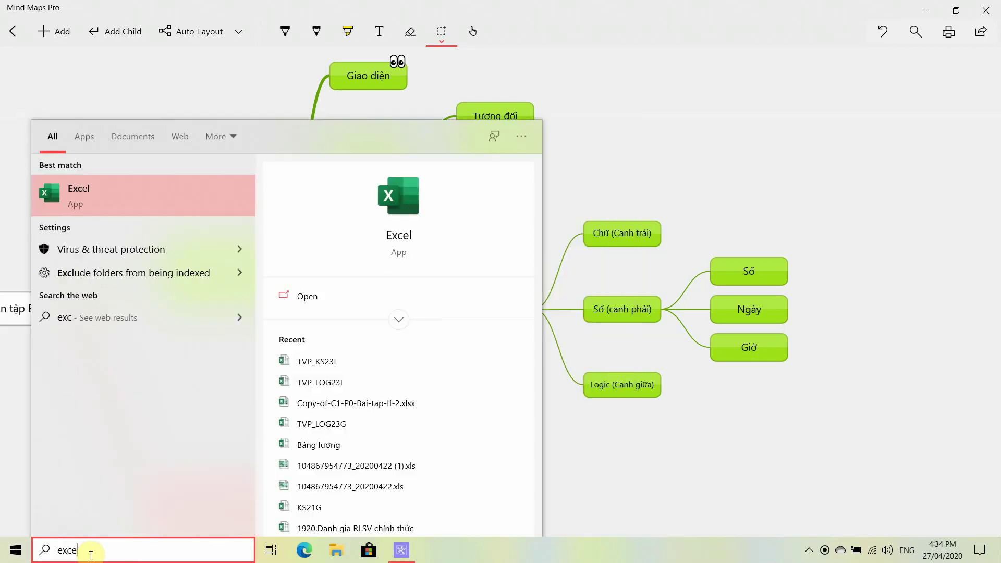
type("l")
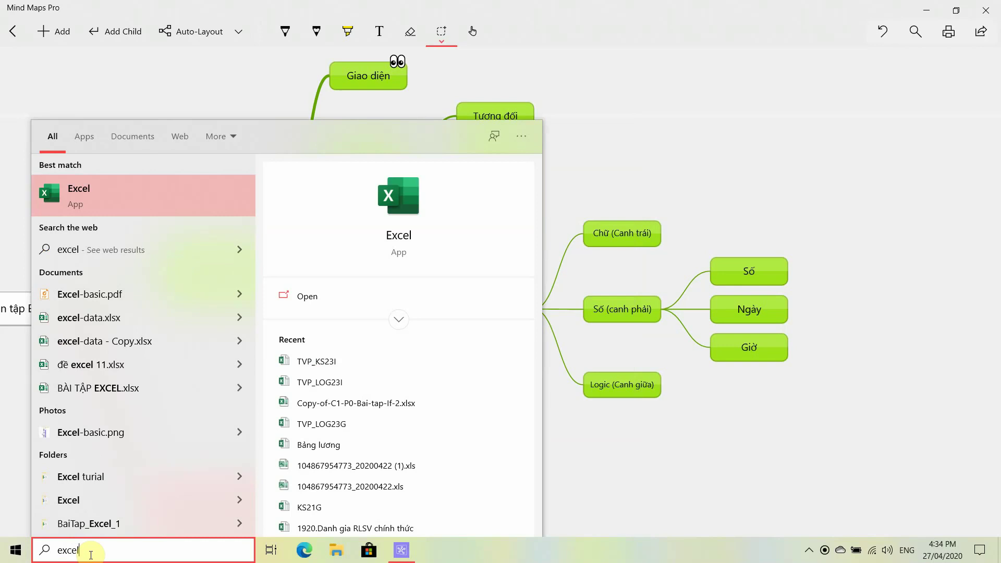
- Launch Excel from the best match and create a blank workbook, Book1
left_click(82, 201)
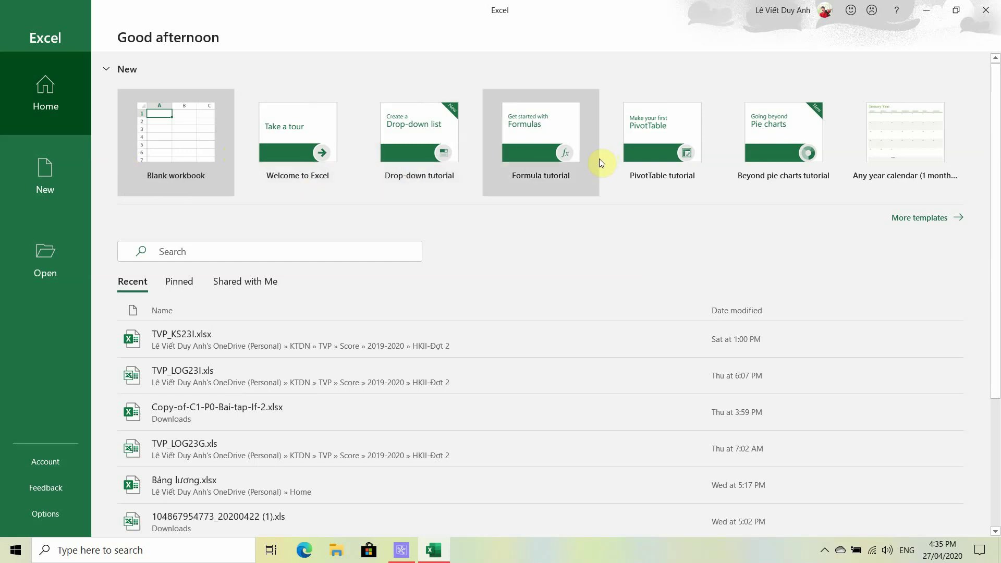
left_click(190, 129)
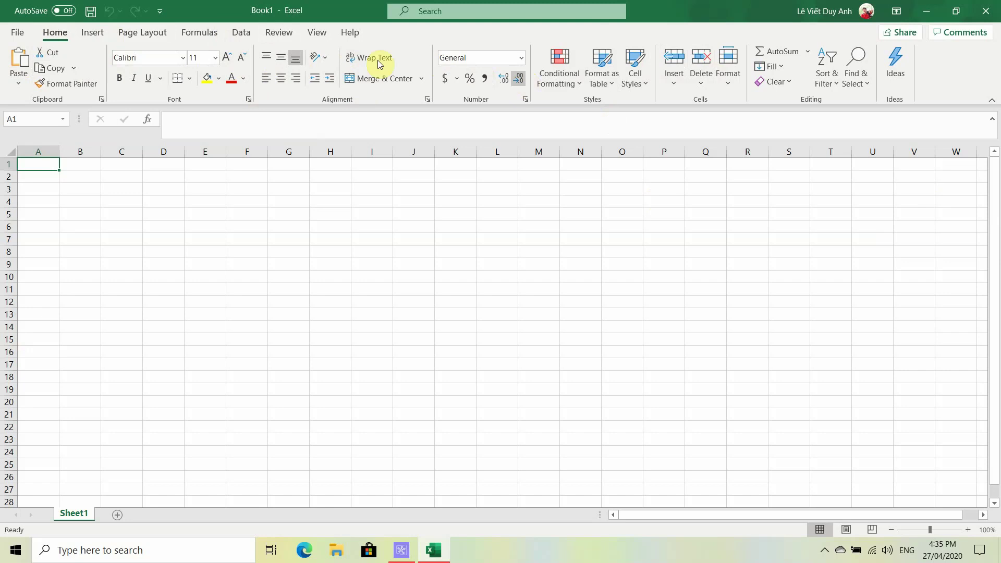
left_click(21, 34)
left_click(19, 36)
left_click(94, 35)
left_click(131, 33)
left_click(201, 34)
left_click(243, 33)
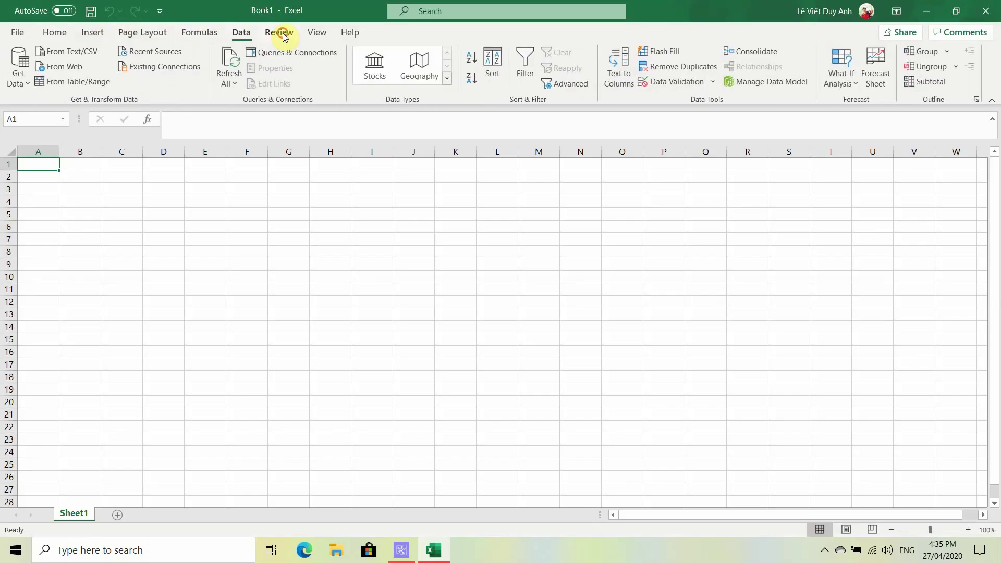
left_click(281, 34)
left_click(351, 32)
left_click(320, 33)
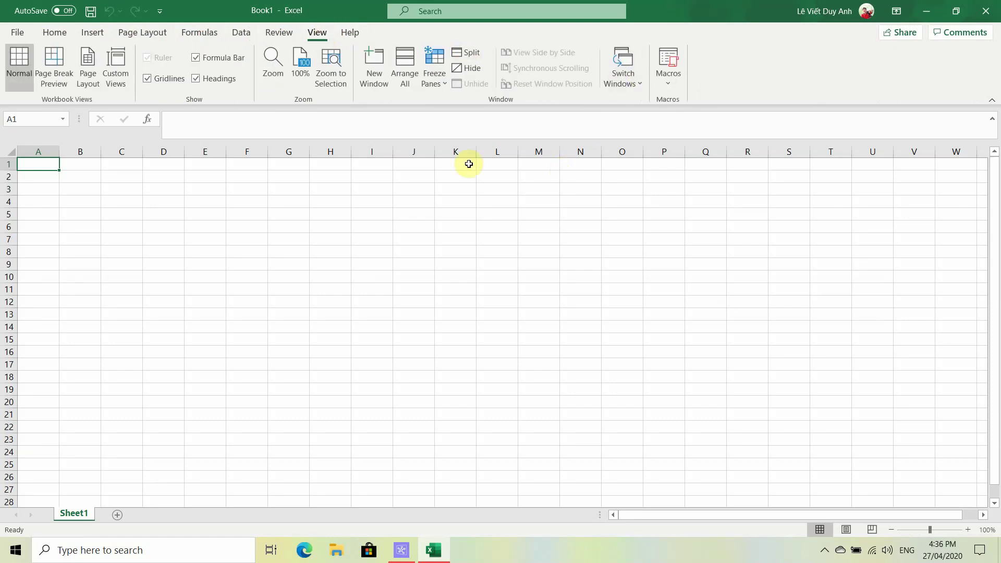
left_click(52, 34)
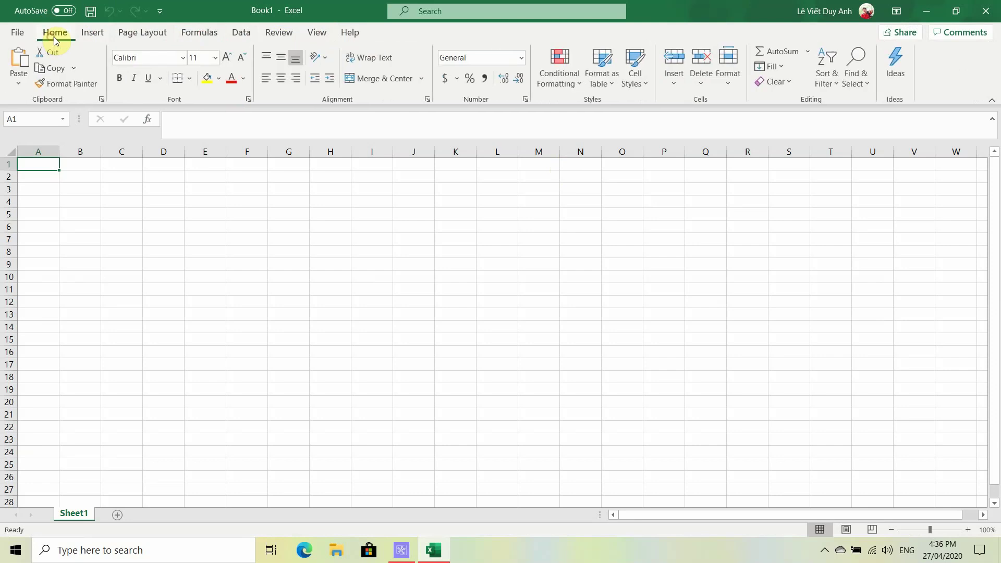
- Browse the Insert and Home ribbon tabs, ending on Page Layout
left_click(86, 35)
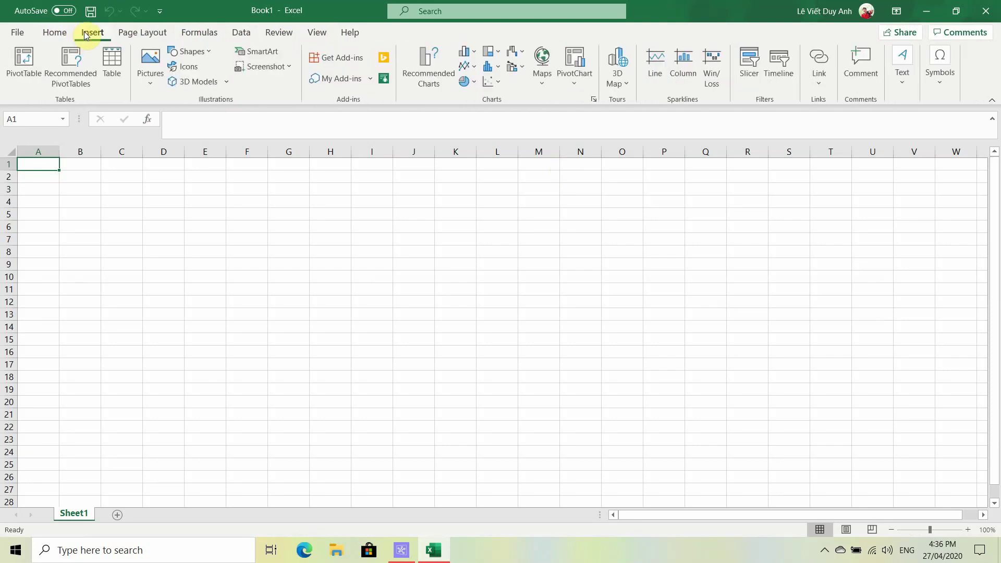
left_click(66, 35)
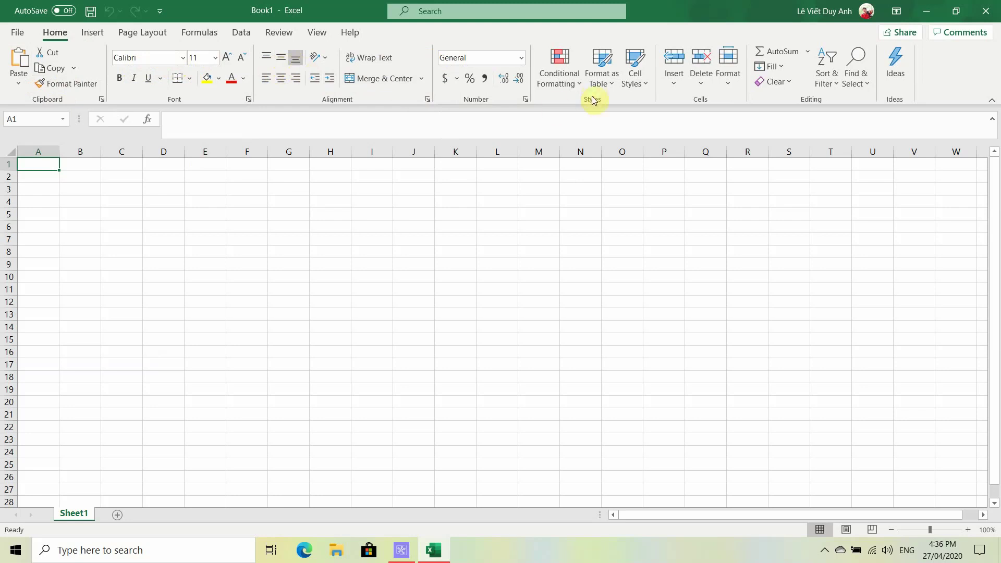
left_click(102, 33)
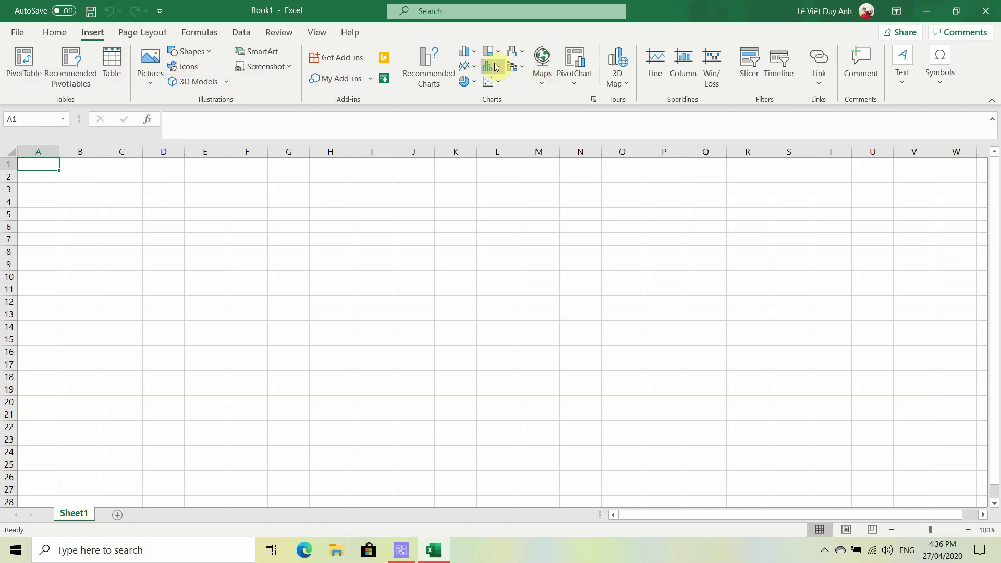
left_click(154, 33)
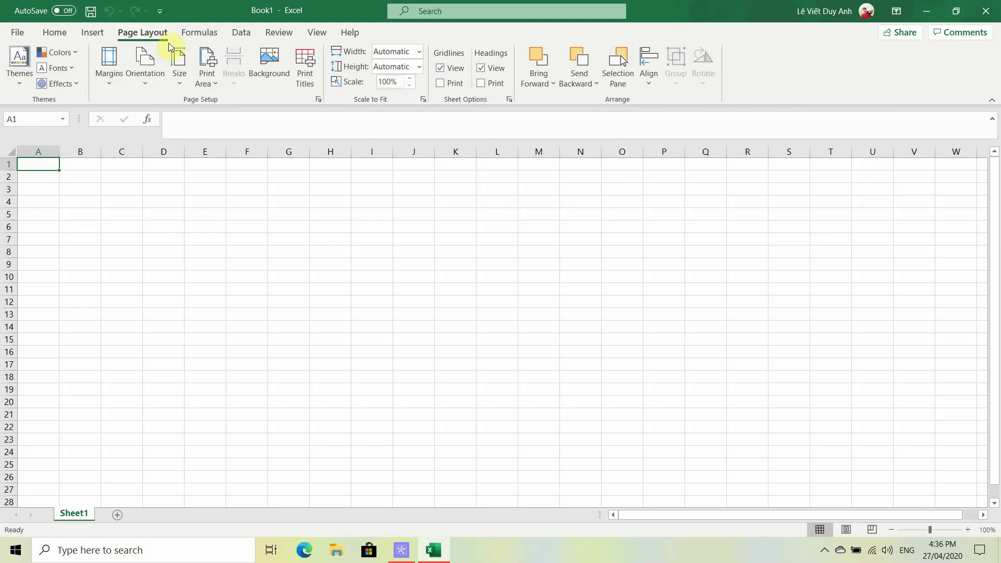
- Preview the Orientation, Size and Print Area choices, then show the Formulas ribbon
left_click(148, 88)
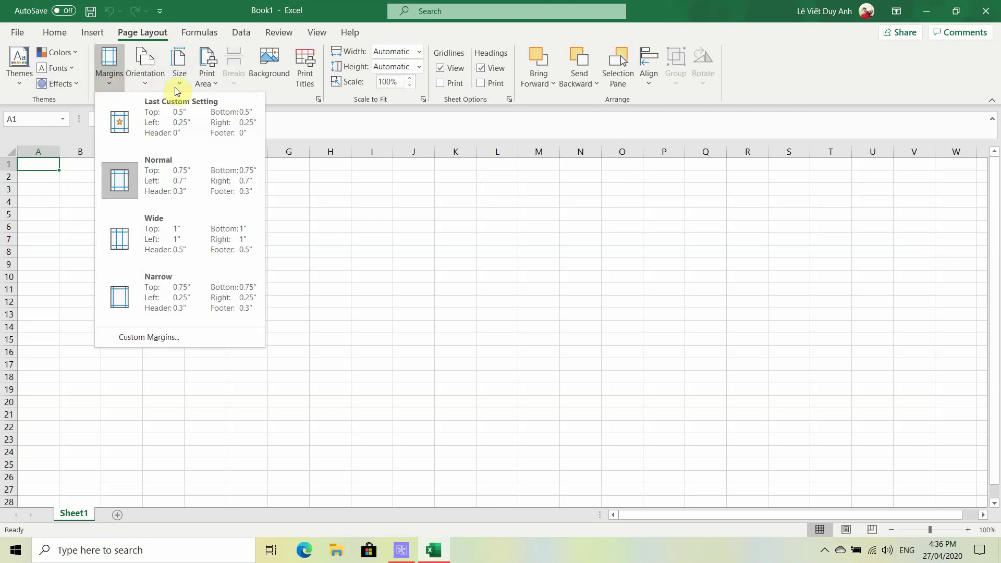
left_click(176, 86)
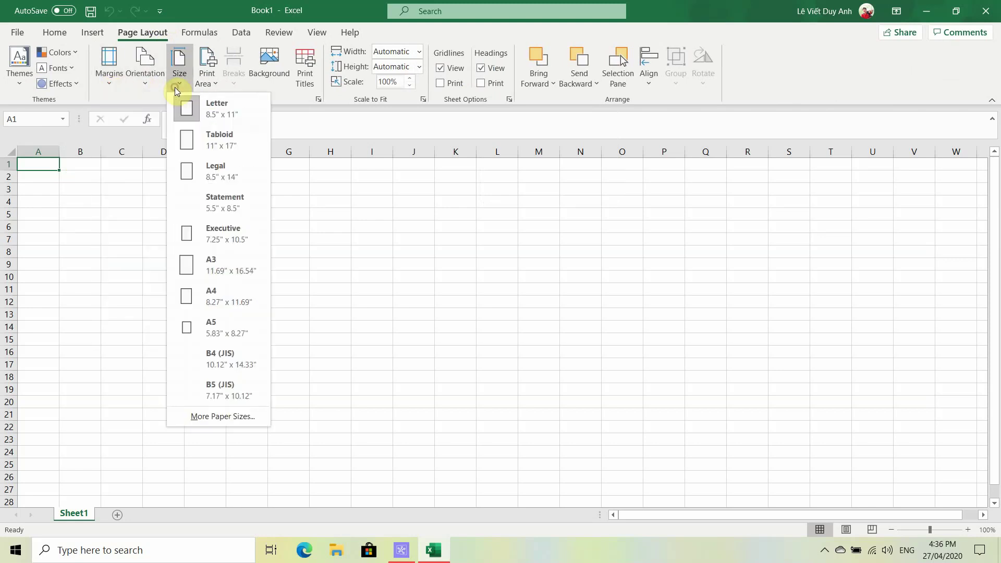
left_click(220, 85)
left_click(258, 99)
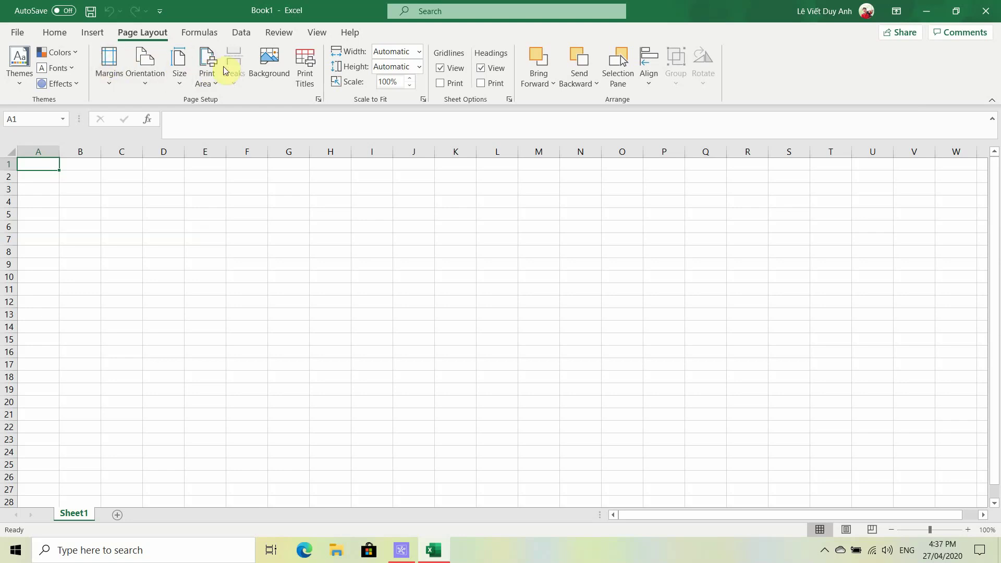
left_click(212, 34)
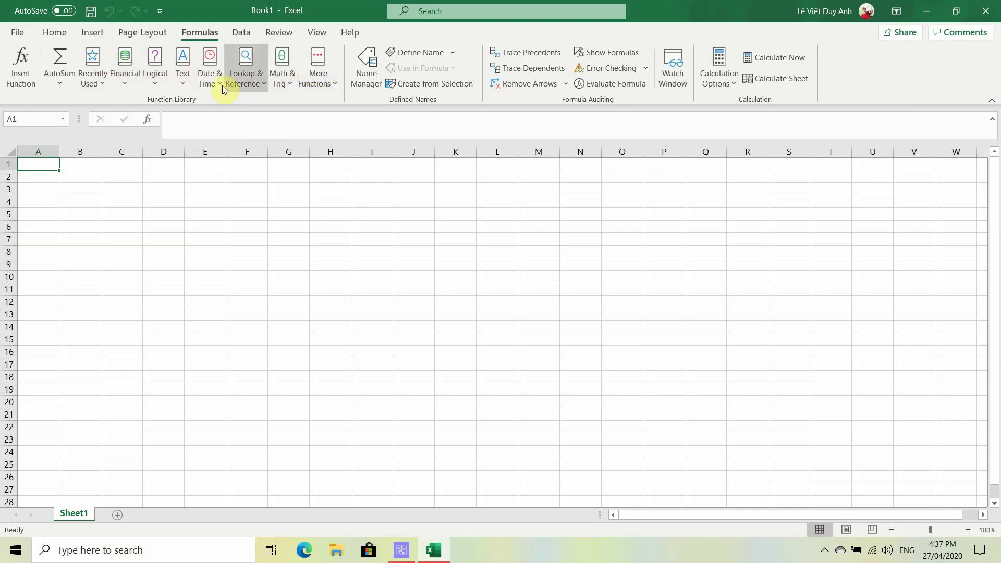
left_click(126, 82)
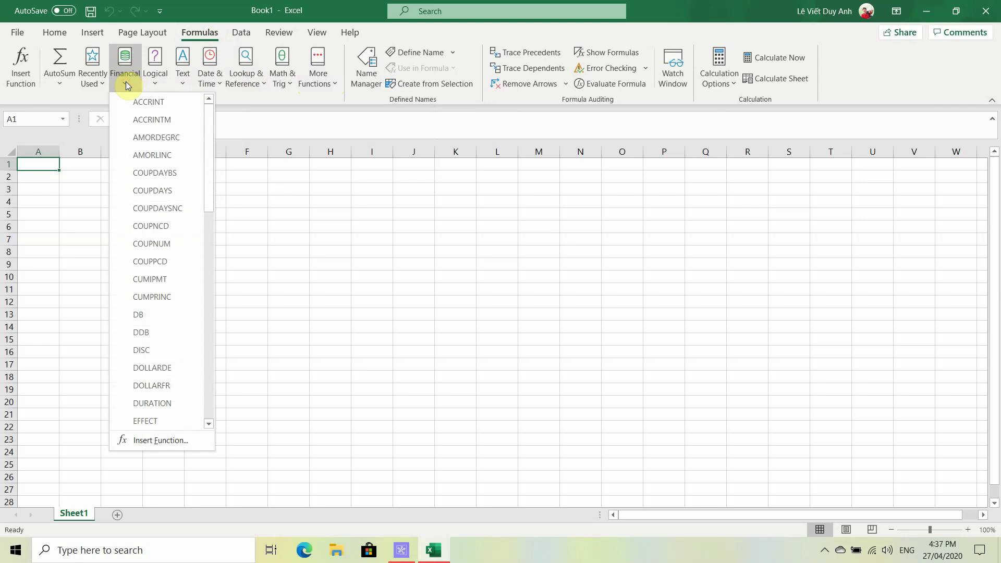
left_click(155, 86)
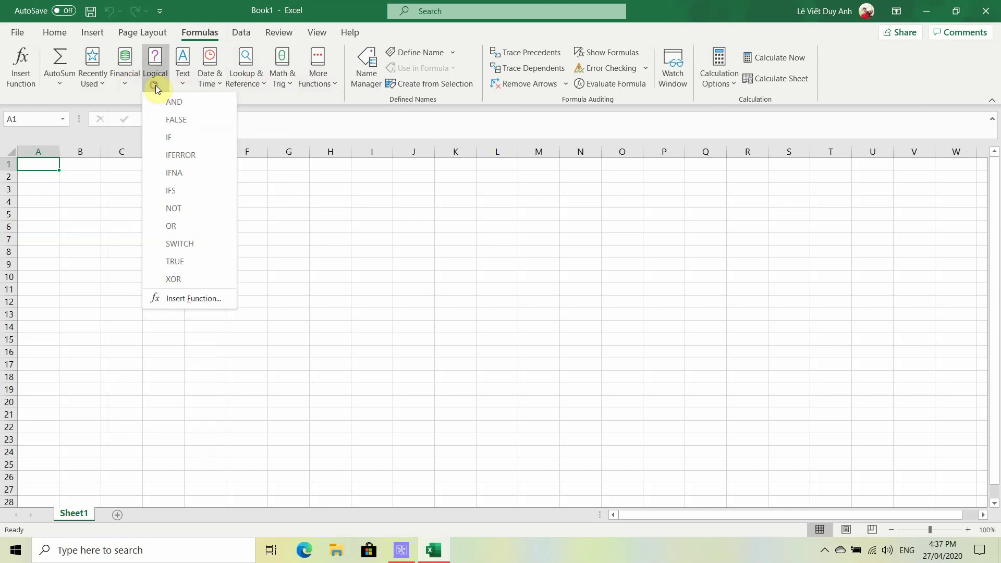
left_click(183, 83)
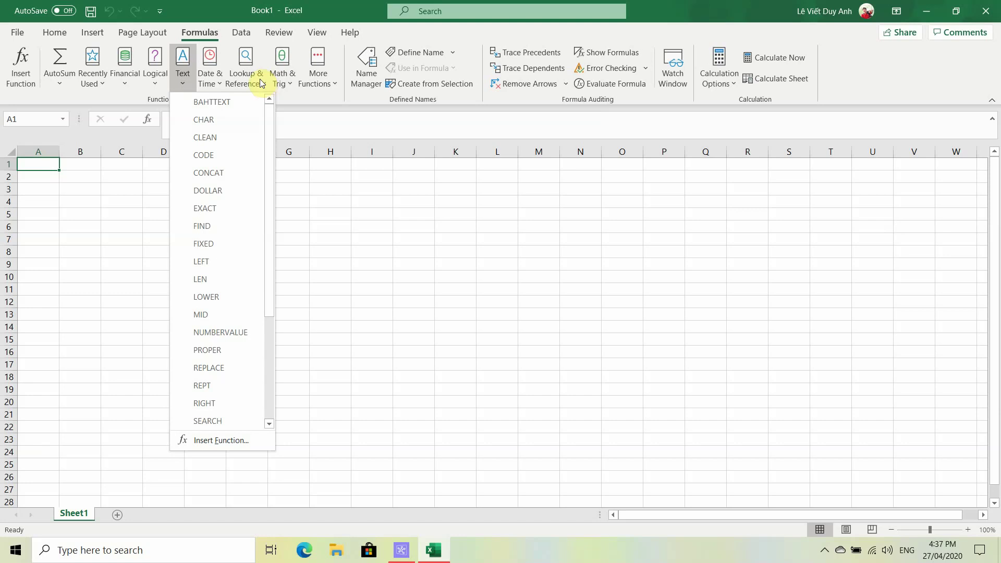
left_click(328, 138)
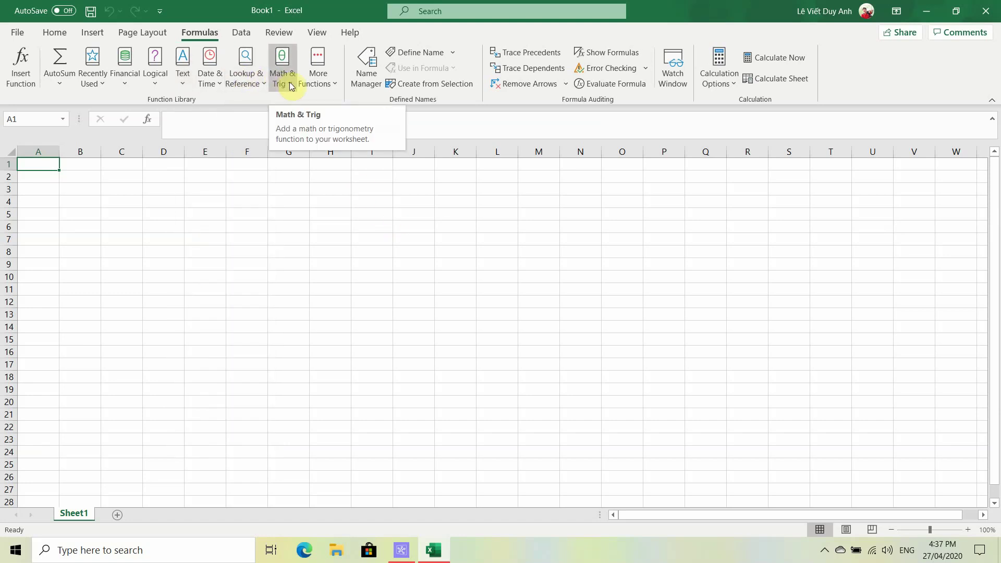
left_click(318, 81)
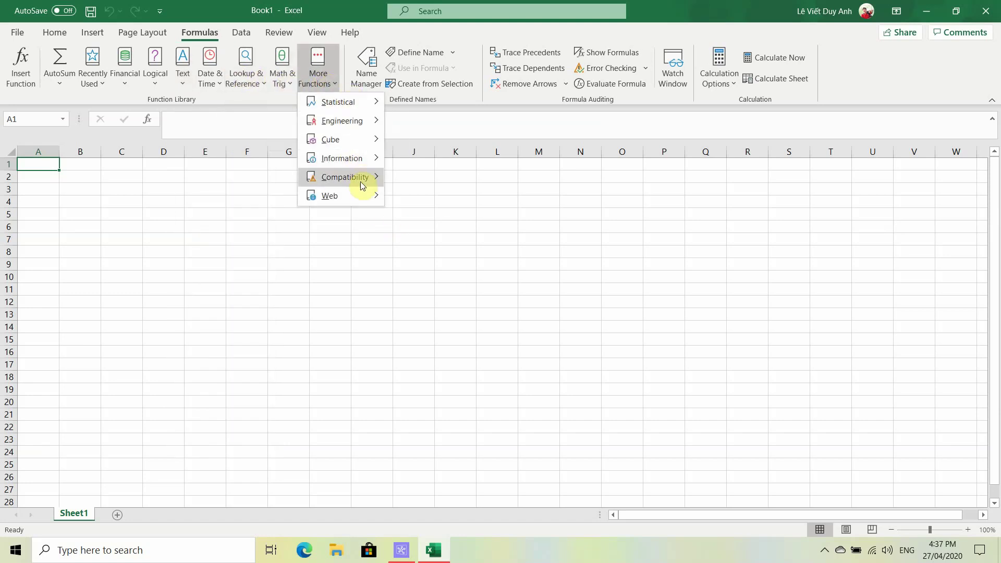
left_click(269, 208)
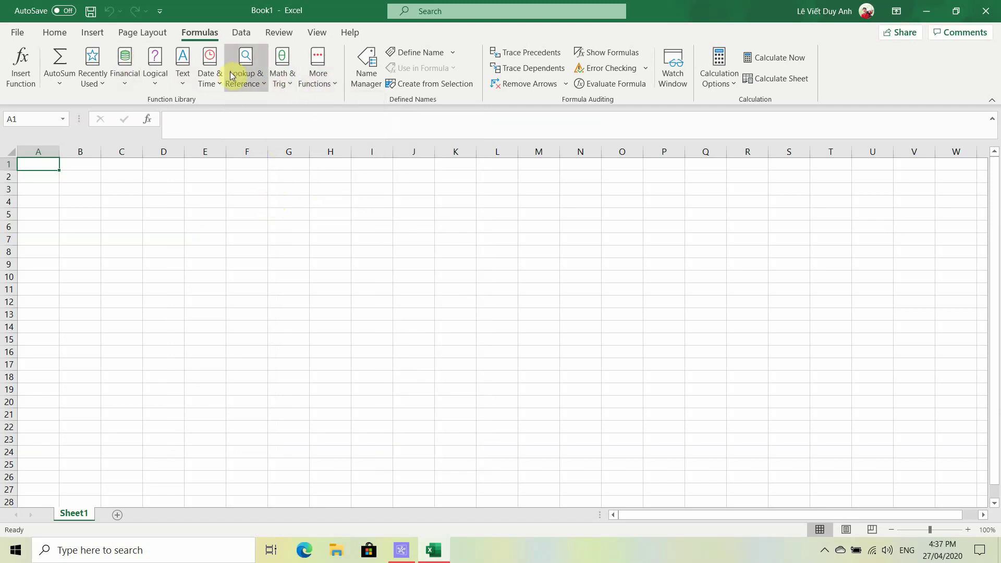
- Look over the Data and Review ribbons, ending on the View ribbon
left_click(242, 34)
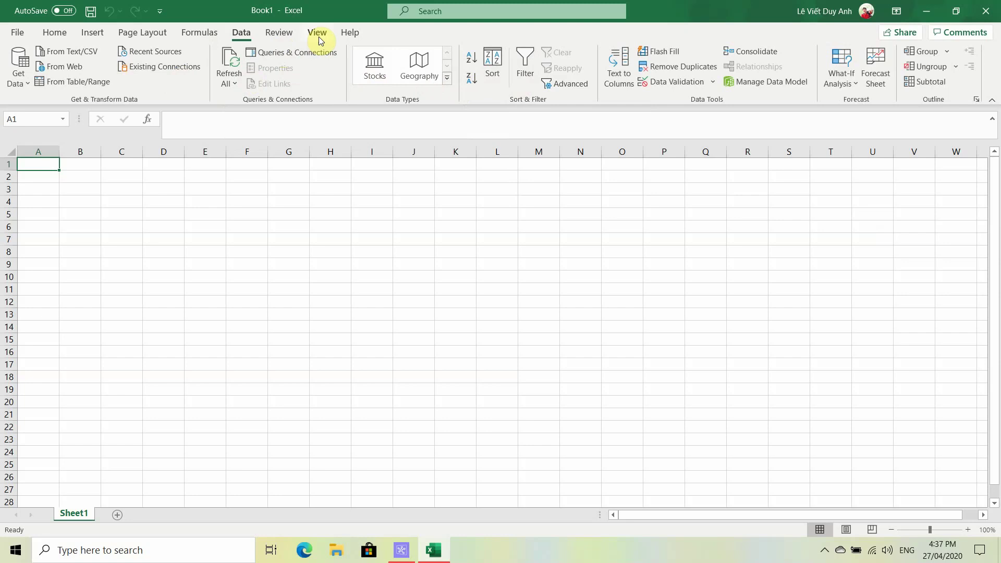
left_click(282, 40)
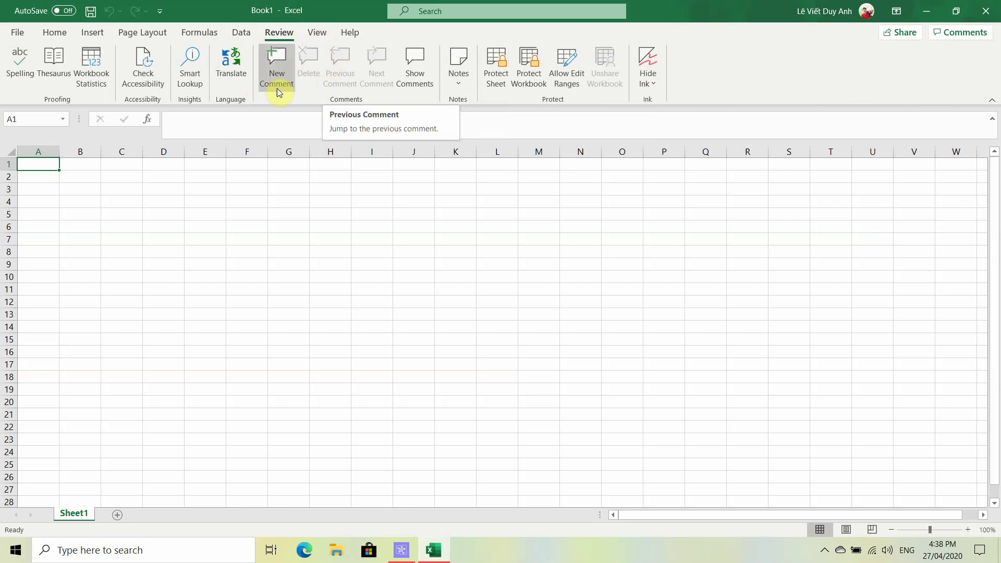
left_click(319, 33)
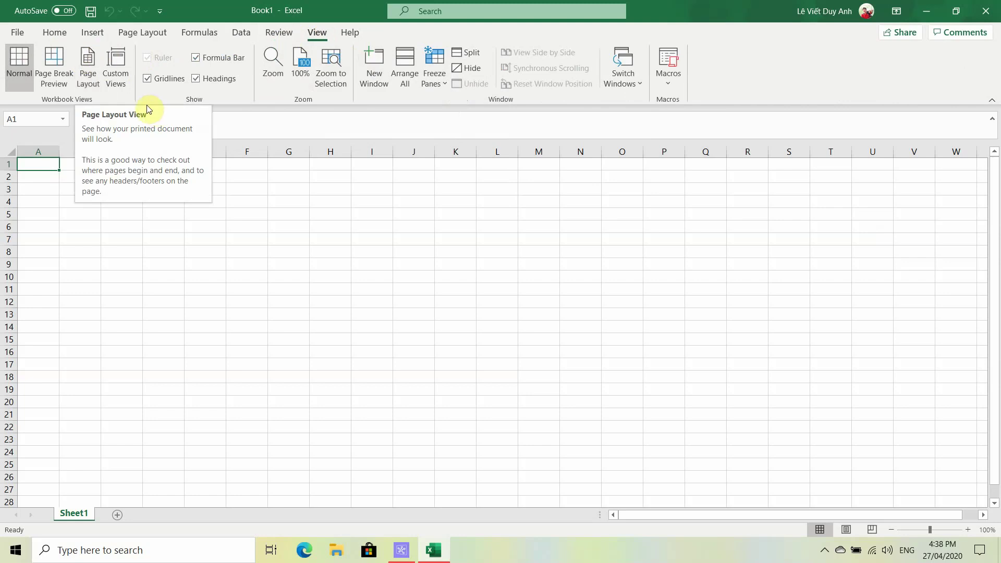
left_click(219, 57)
left_click(219, 57)
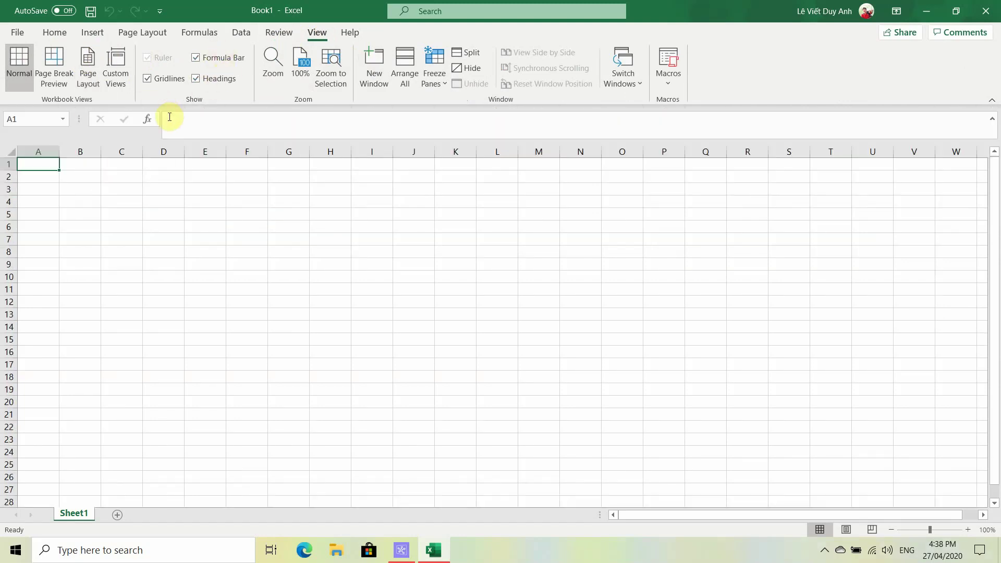
left_click(209, 77)
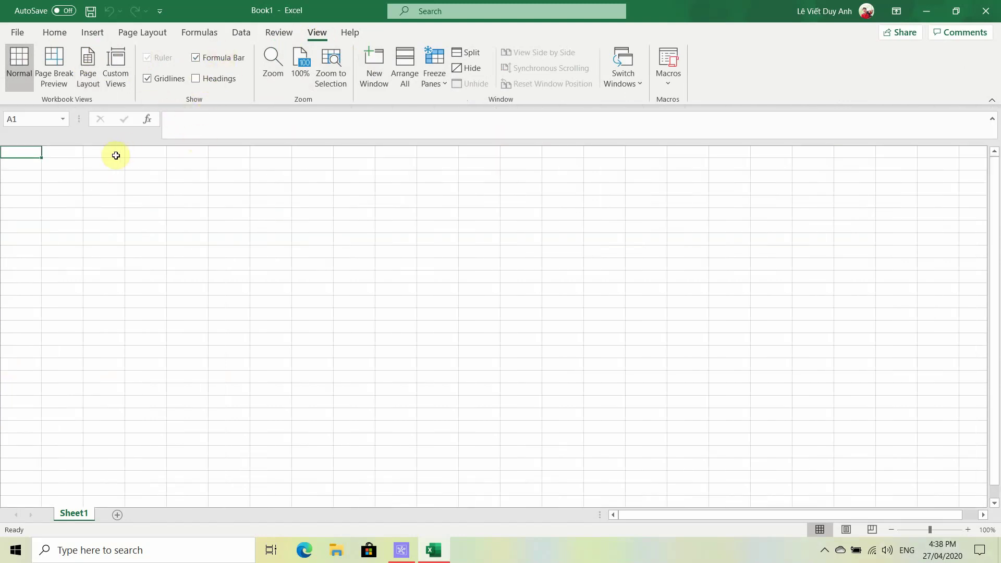
left_click(206, 77)
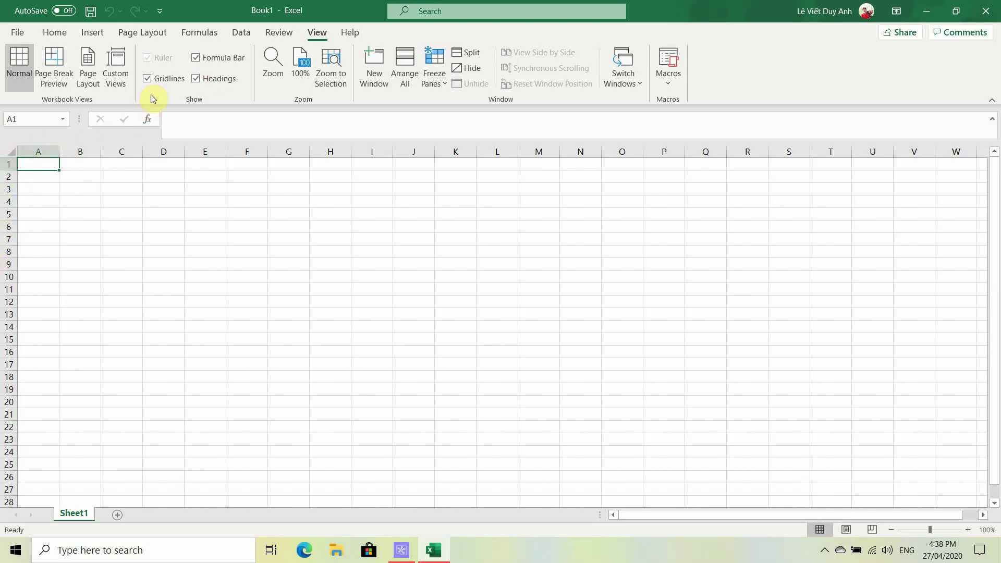
left_click(160, 78)
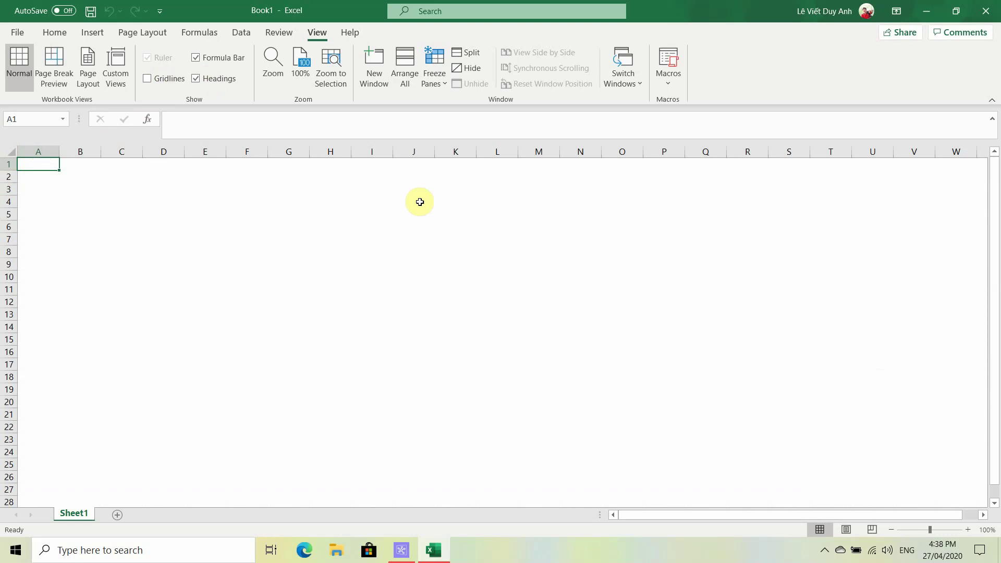
left_click(158, 84)
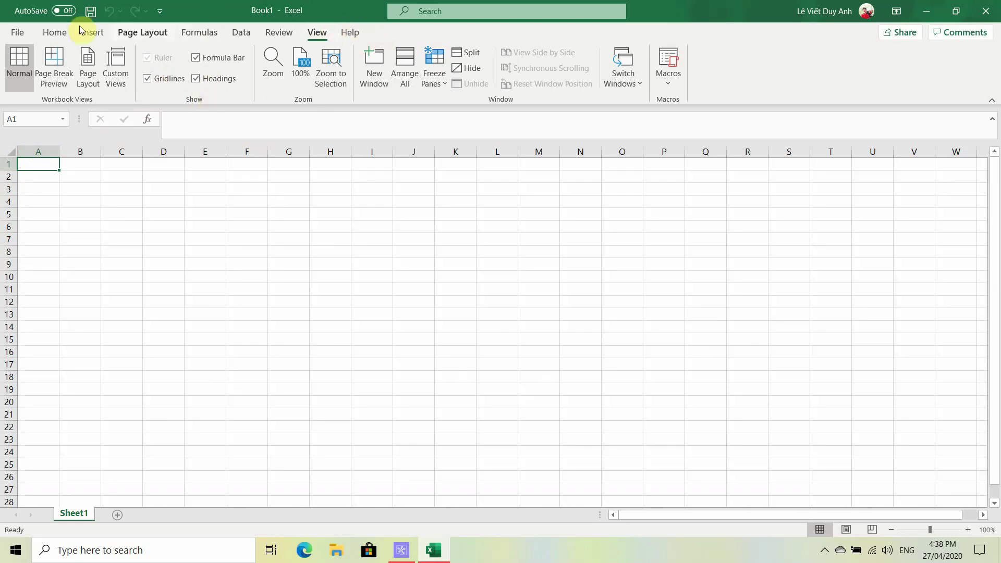
- Return to the Home ribbon and select ranges A1:V25 and E5:Q19
left_click(54, 32)
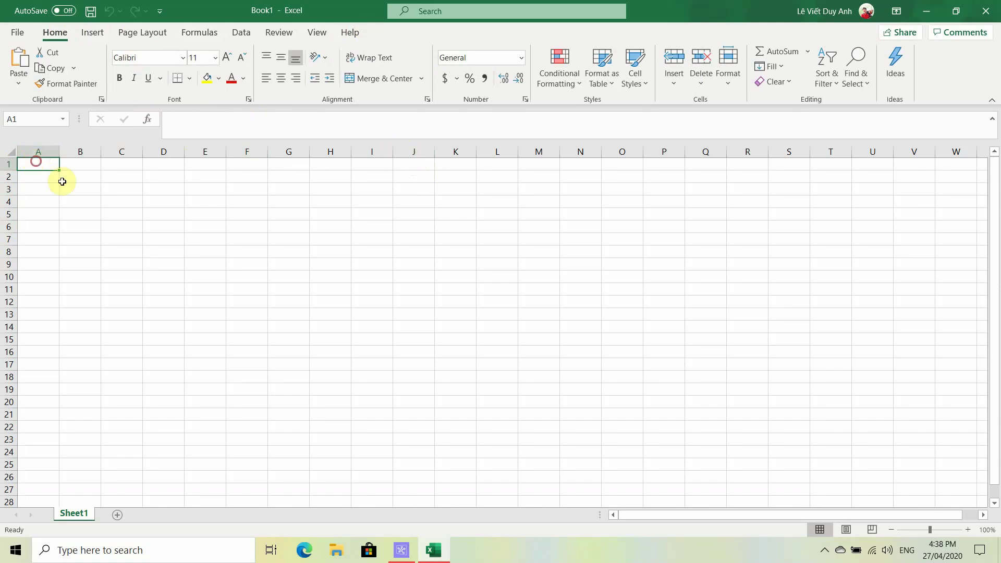
mouse_move(36, 164)
left_mouse_down()
mouse_move(942, 475)
mouse_move(961, 497)
left_mouse_up()
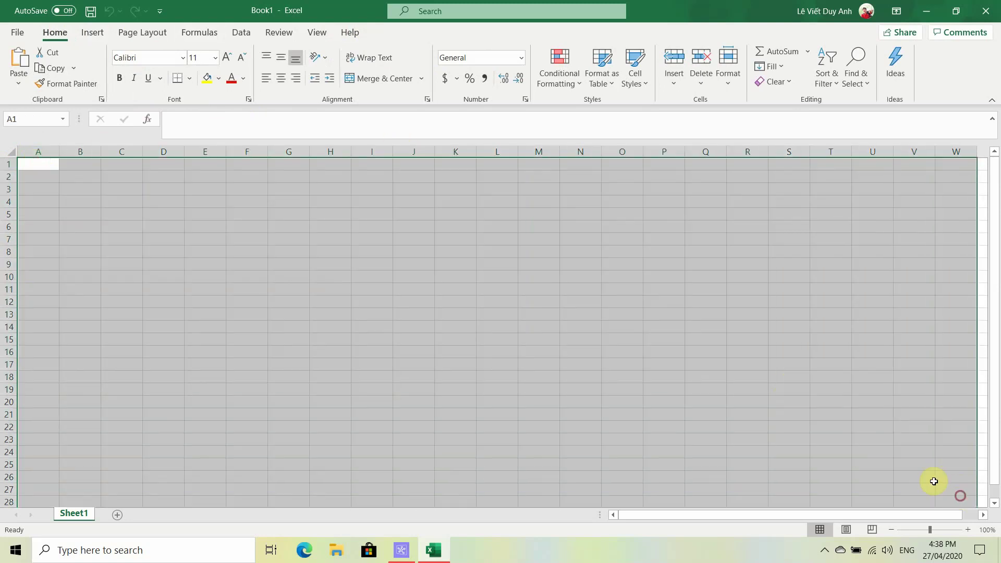
left_click(320, 238)
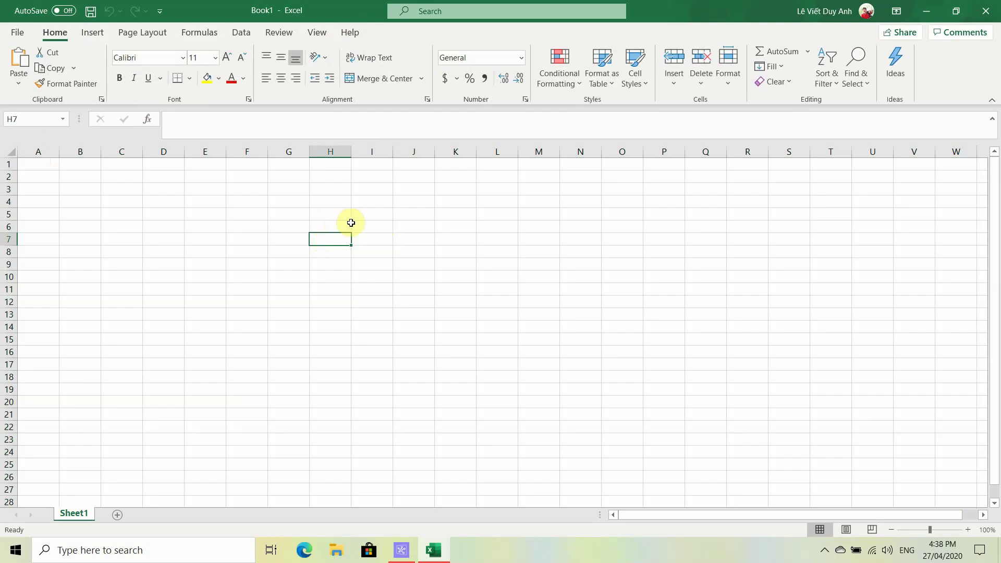
left_click_drag(211, 214, 720, 386)
left_click(720, 387)
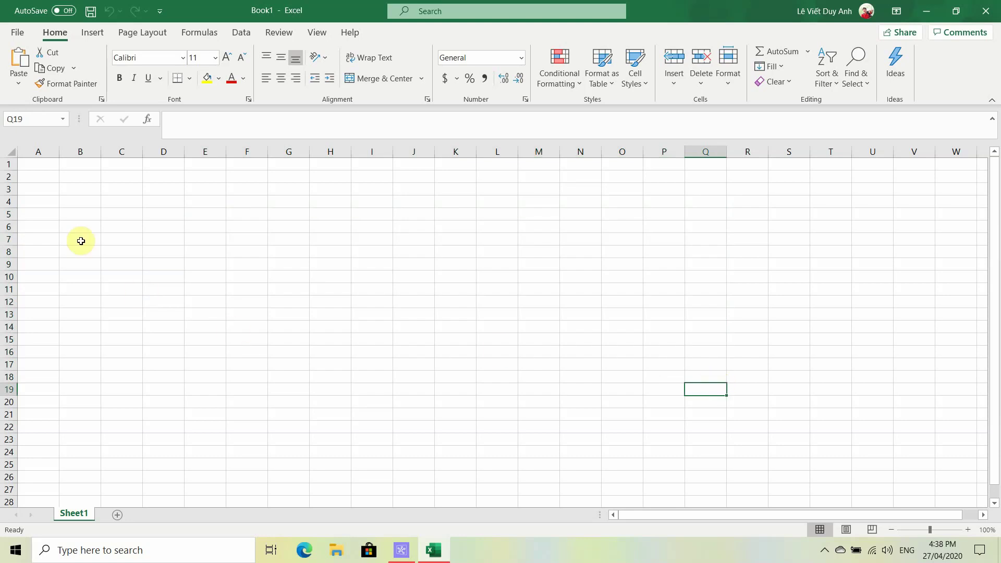
- Select column A, row 2, column A again, then finish on cell G13
left_click(35, 152)
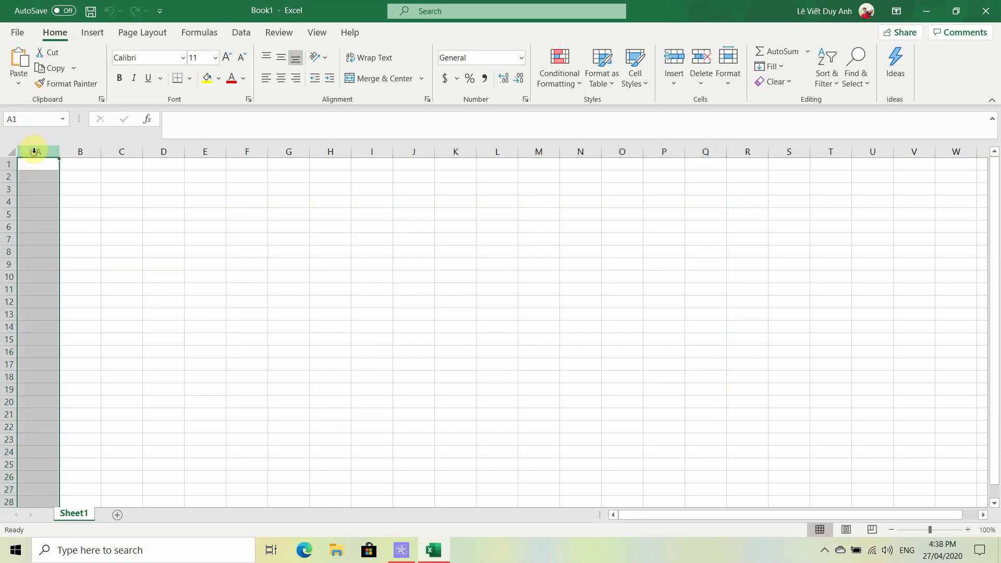
left_click(8, 178)
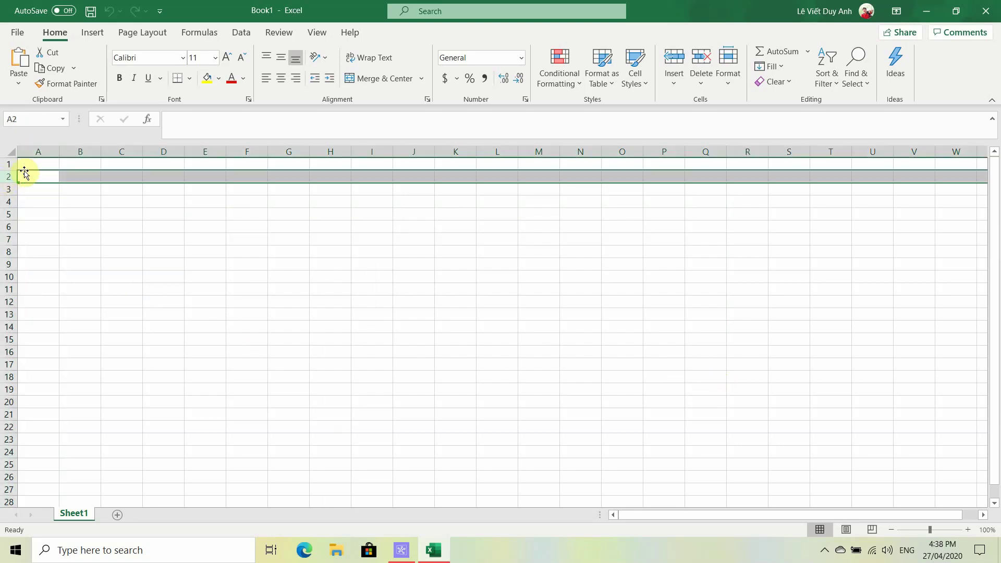
left_click(34, 152)
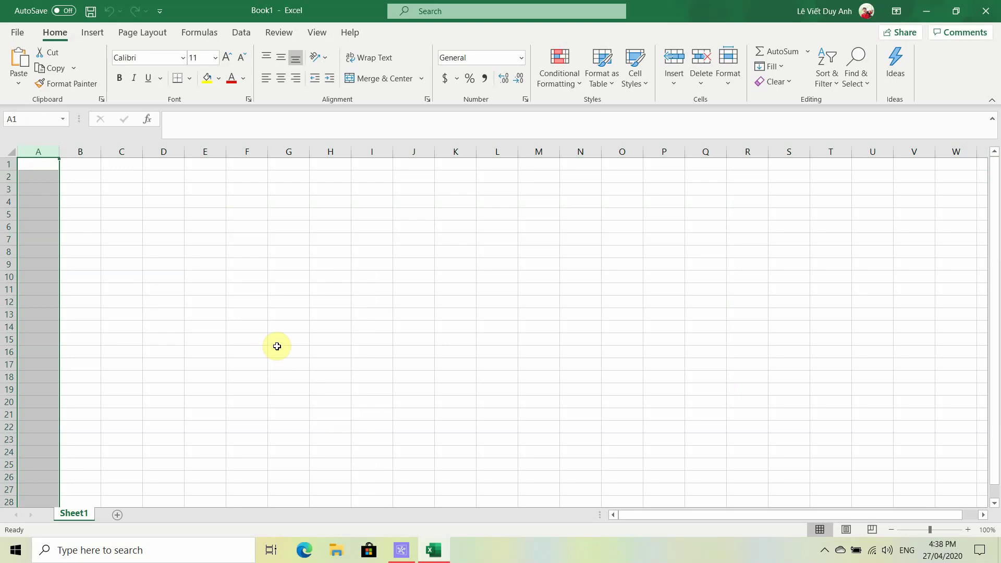
left_click(279, 320)
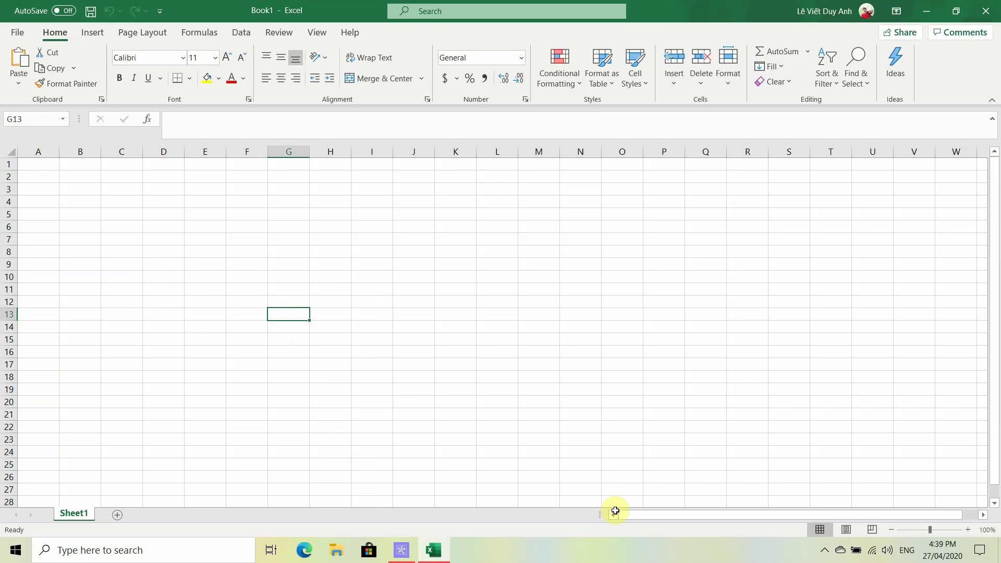
- Select row 2 and scroll the sheet down and back up
mouse_move(641, 517)
left_mouse_down()
mouse_move(708, 516)
mouse_move(607, 513)
left_mouse_up()
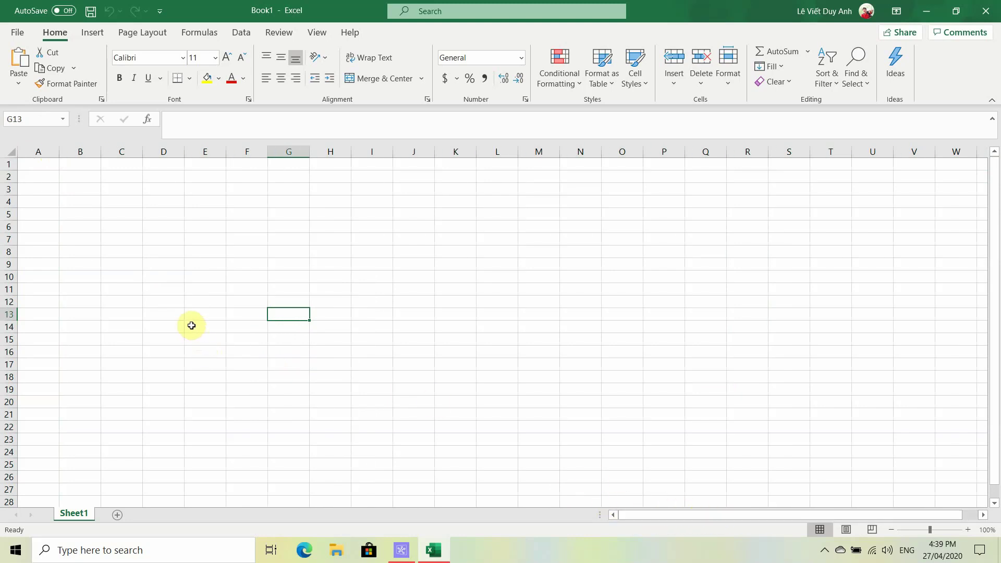
left_click(5, 180)
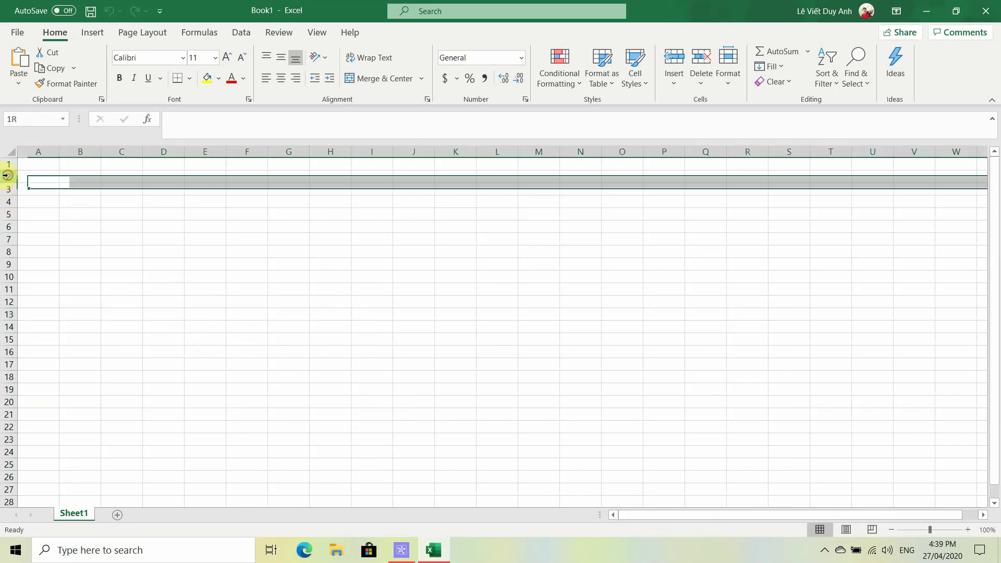
scroll(49, 230, "down", 1)
scroll(49, 230, "down", 4)
scroll(49, 229, "up", 5)
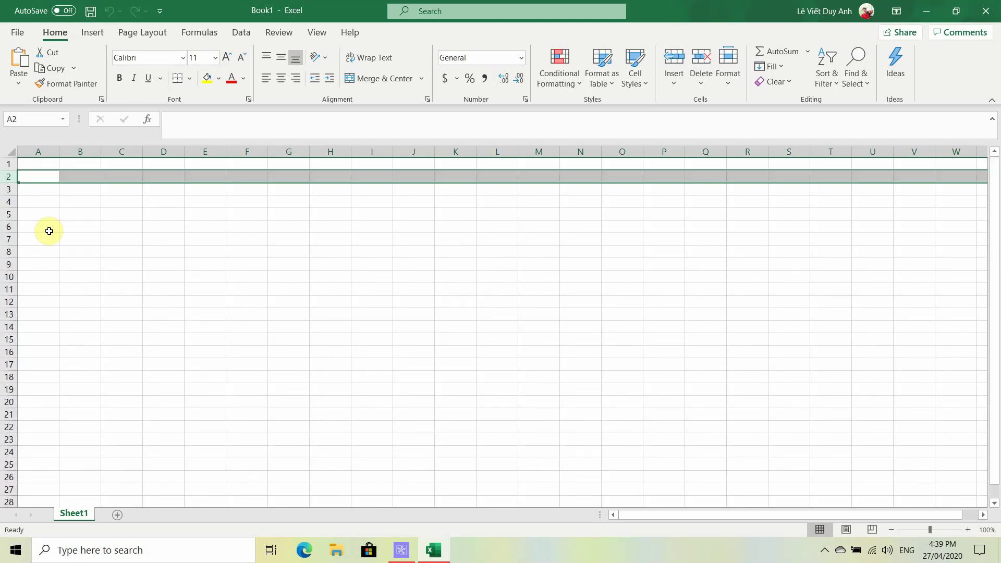
scroll(49, 232, "down", 6)
scroll(49, 231, "down", 6)
scroll(49, 231, "down", 4)
scroll(49, 231, "up", 5)
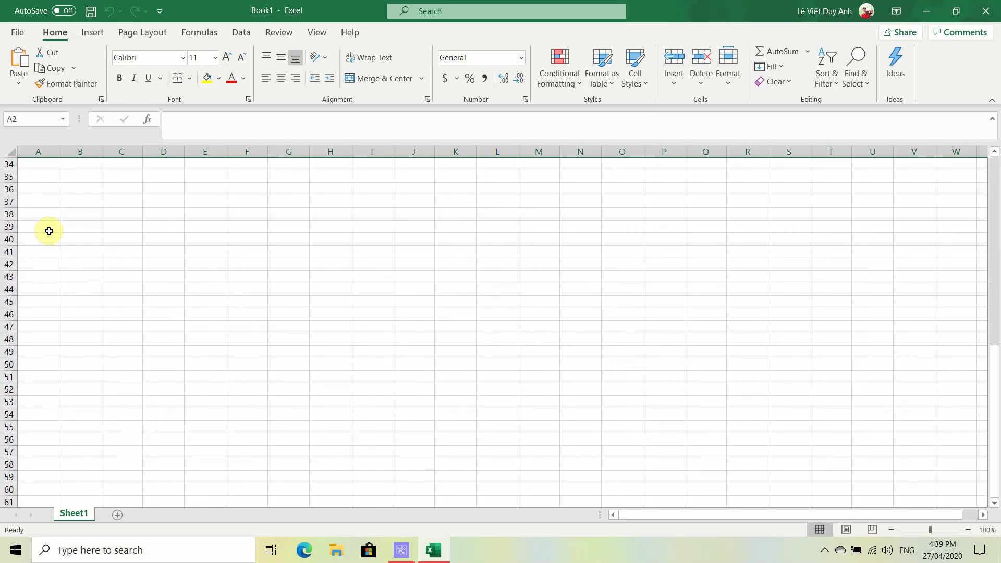
scroll(49, 231, "up", 9)
scroll(50, 231, "up", 2)
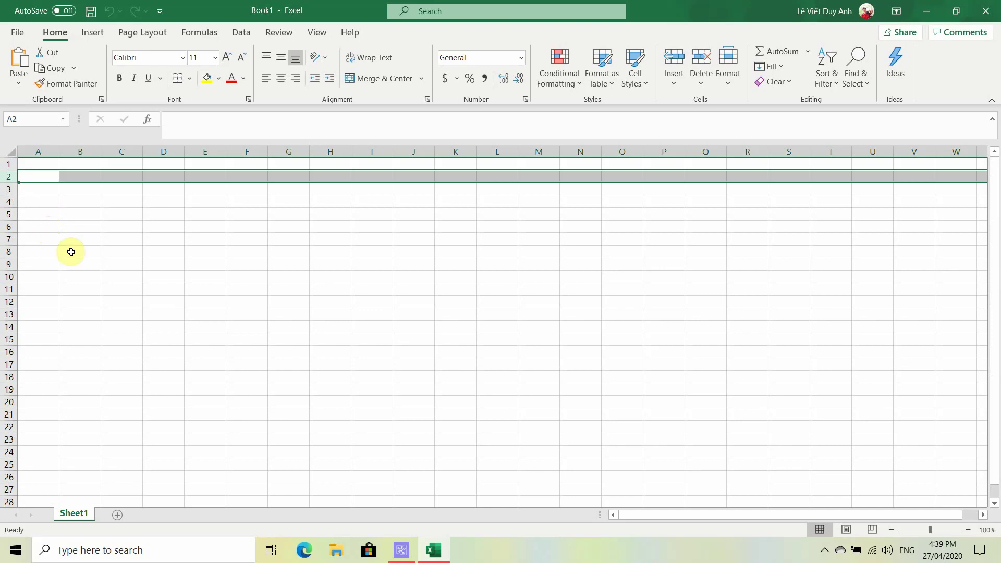
- Pick cell D5, then return to Mind Maps Pro and select the 'Giao diện' node
left_click(161, 215)
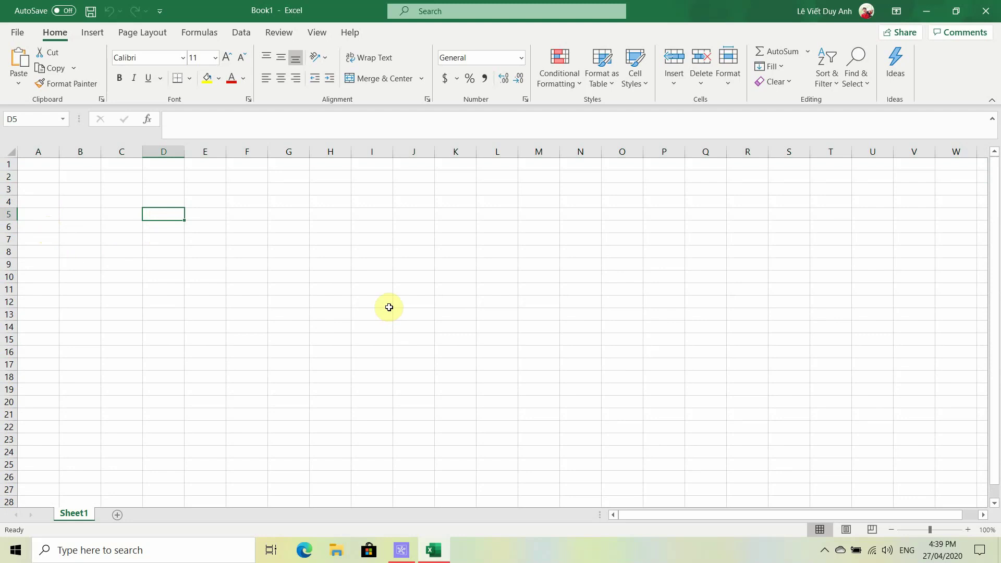
left_click(408, 546)
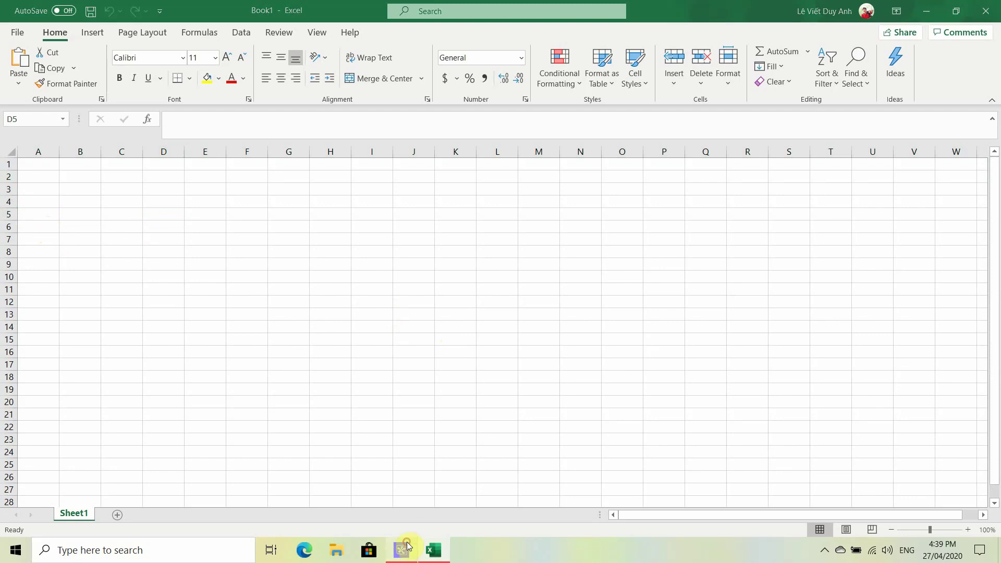
left_click(398, 67)
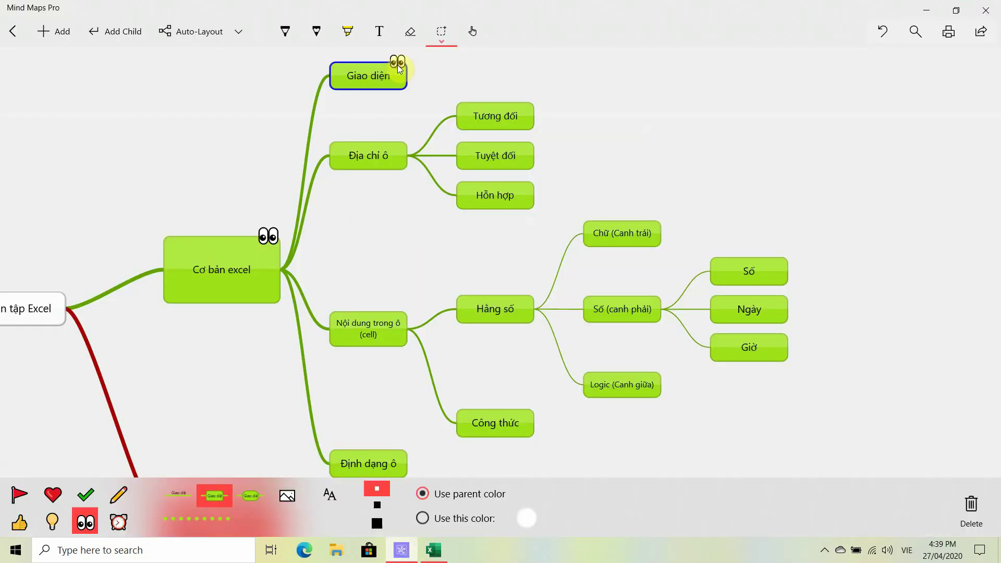